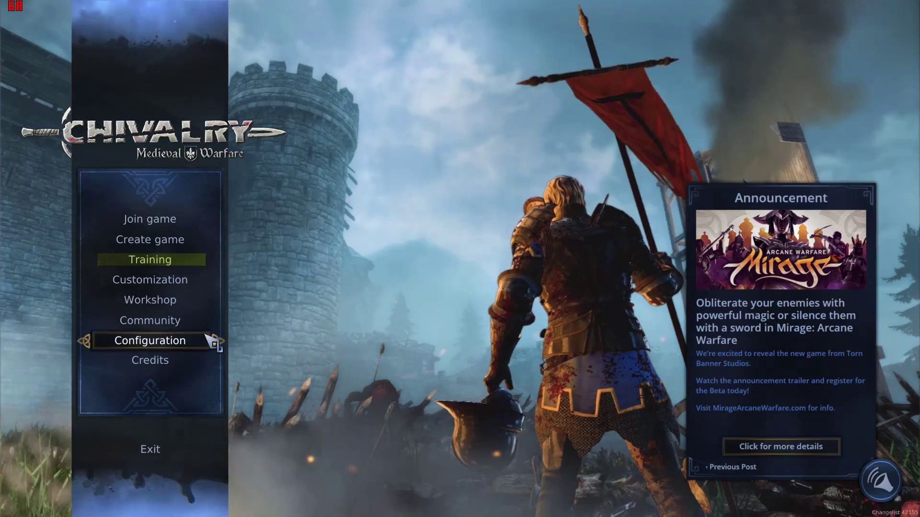
# Open the game's configuration, review the video settings and save them
pyautogui.click(143, 341)
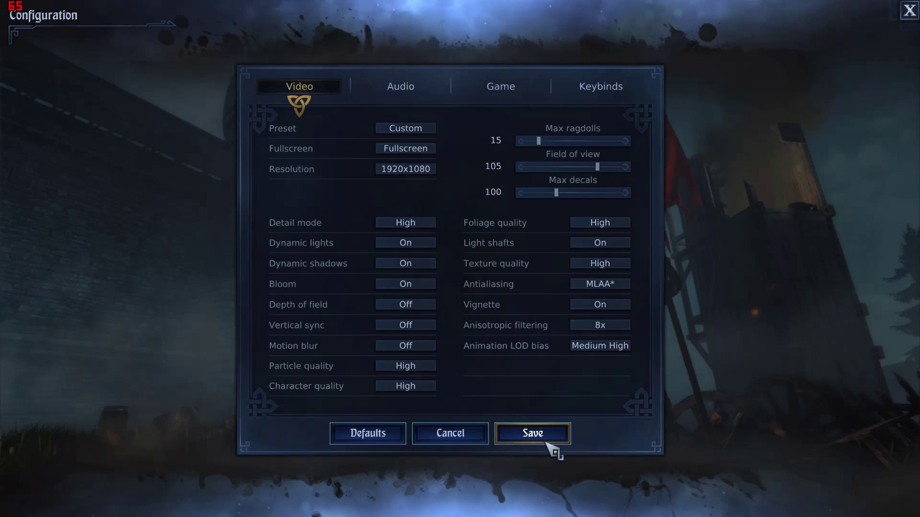
pyautogui.click(551, 451)
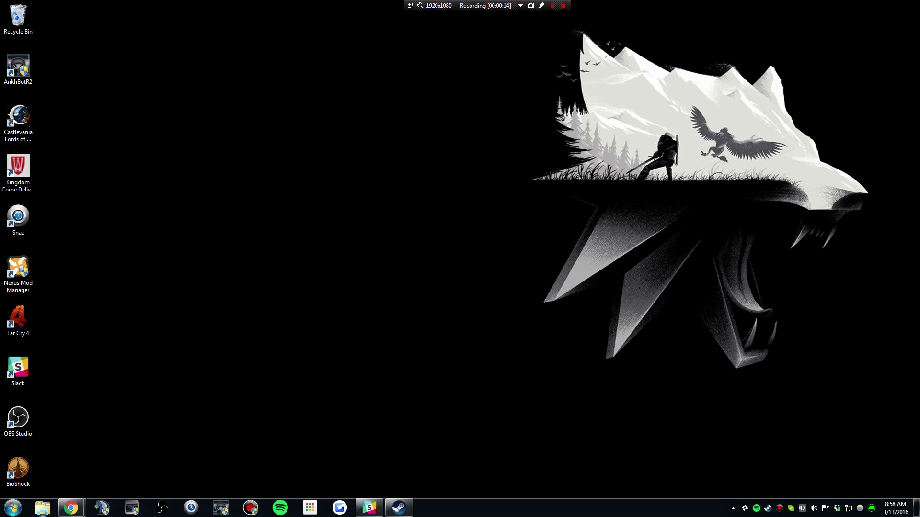
# Switch to Windows Explorer and open the user's profile folder in C:\Users
pyautogui.press('super+e')
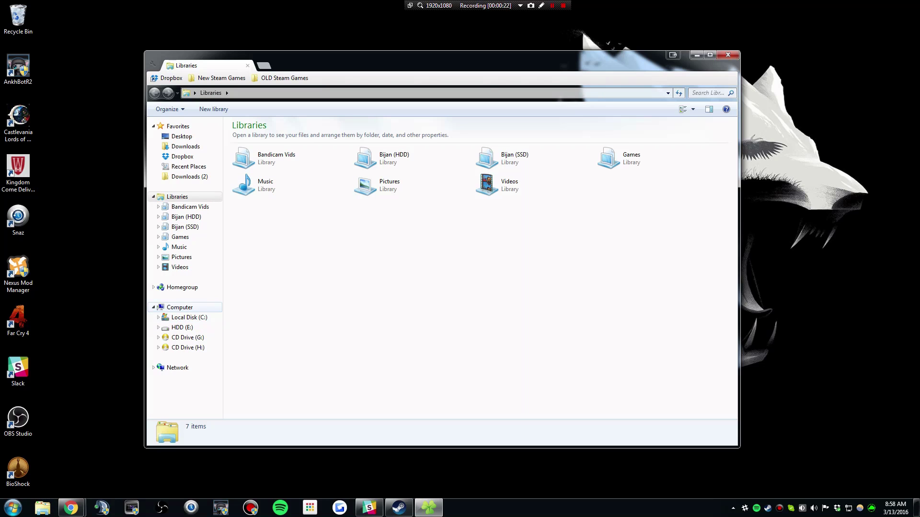
pyautogui.click(180, 307)
pyautogui.doubleClick(259, 144)
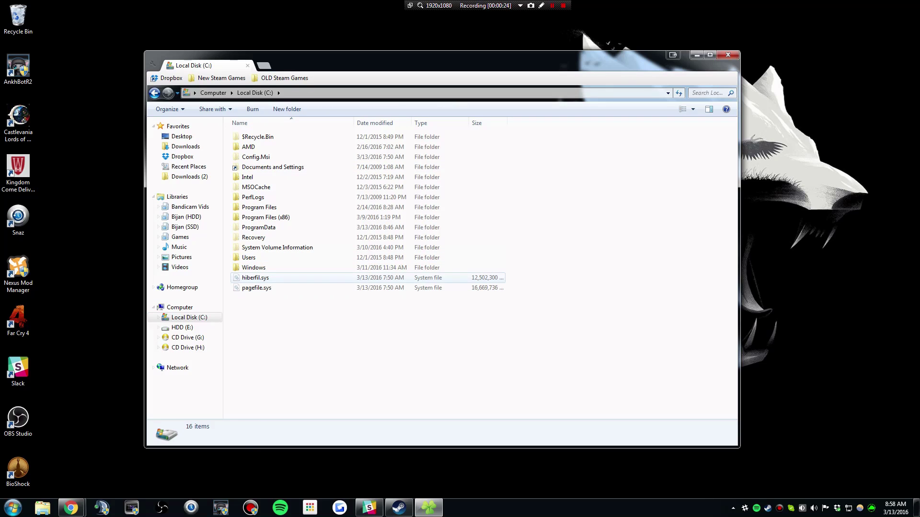
pyautogui.doubleClick(249, 257)
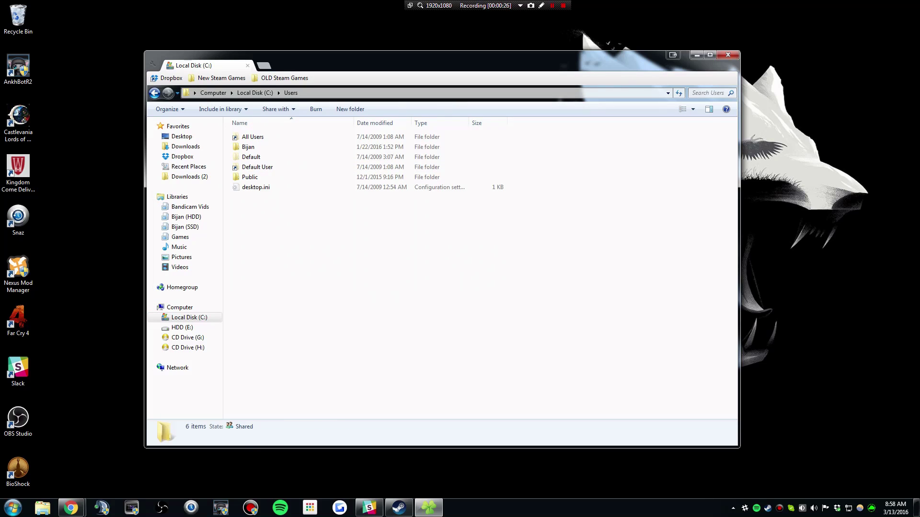
pyautogui.doubleClick(248, 147)
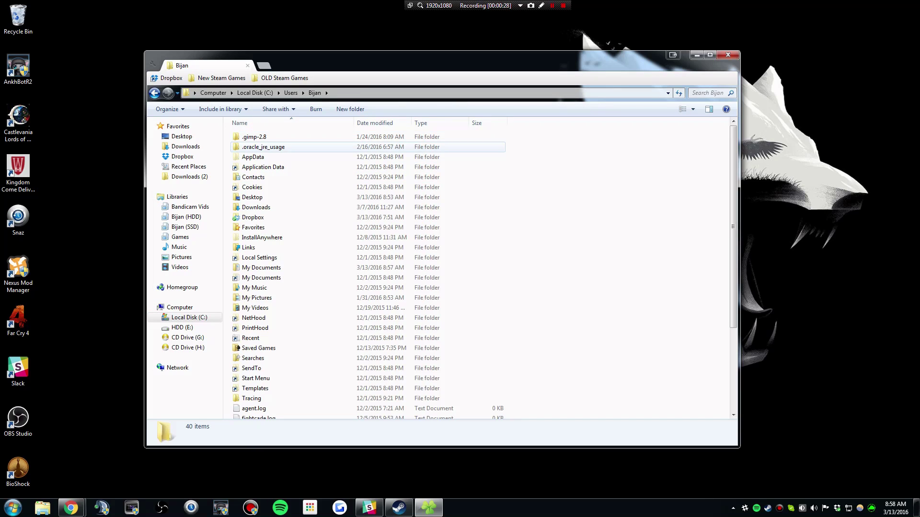
# Navigate through My Documents and My Games to Chivalry Medieval Warfare\UDKGame\Config
pyautogui.click(261, 267)
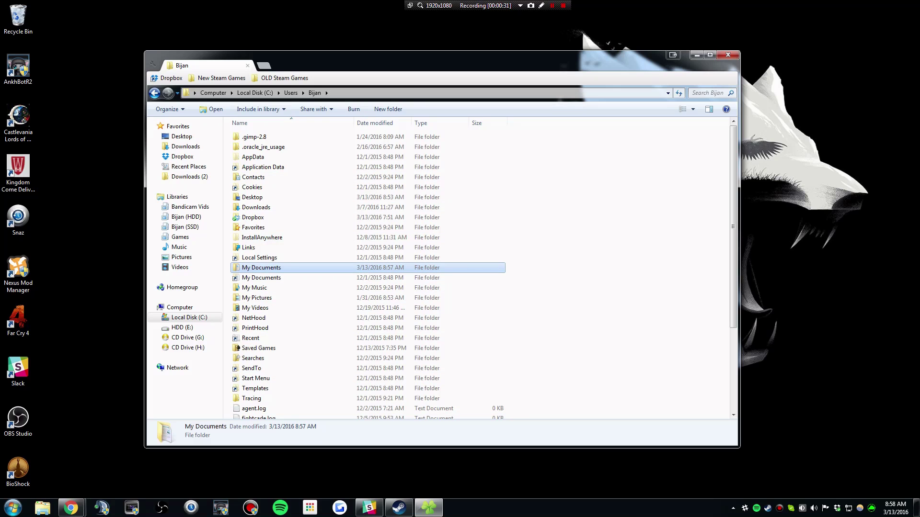
pyautogui.doubleClick(262, 268)
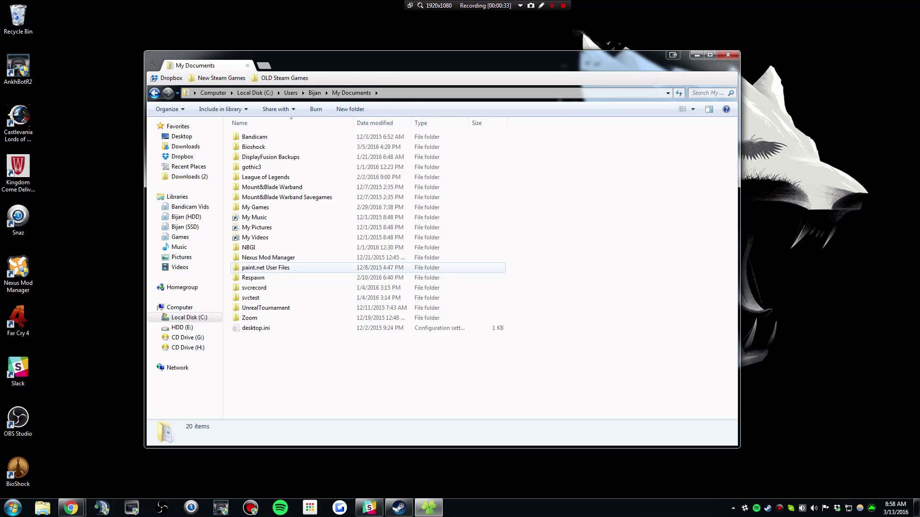
pyautogui.doubleClick(275, 207)
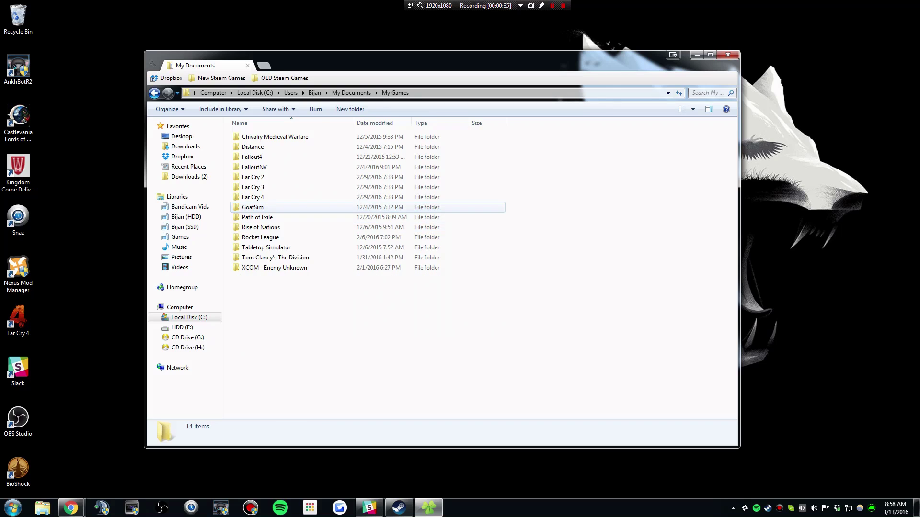
pyautogui.doubleClick(275, 137)
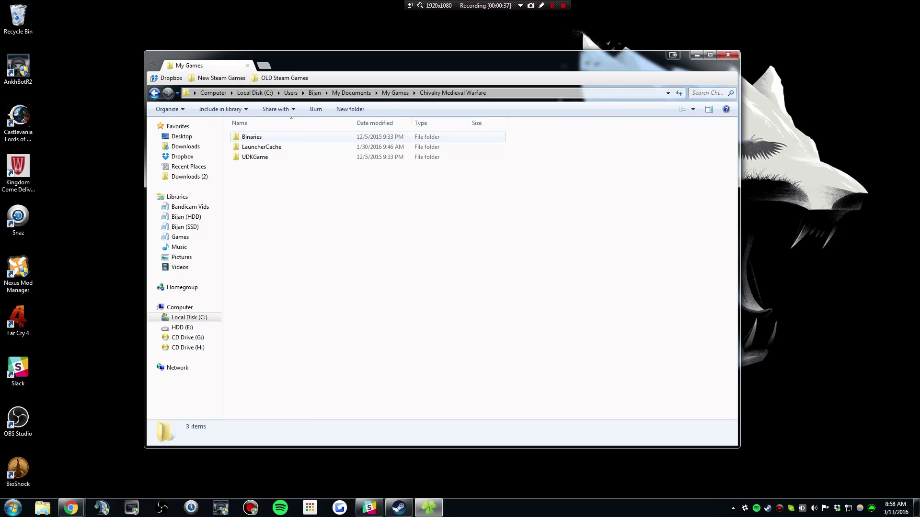
pyautogui.doubleClick(269, 157)
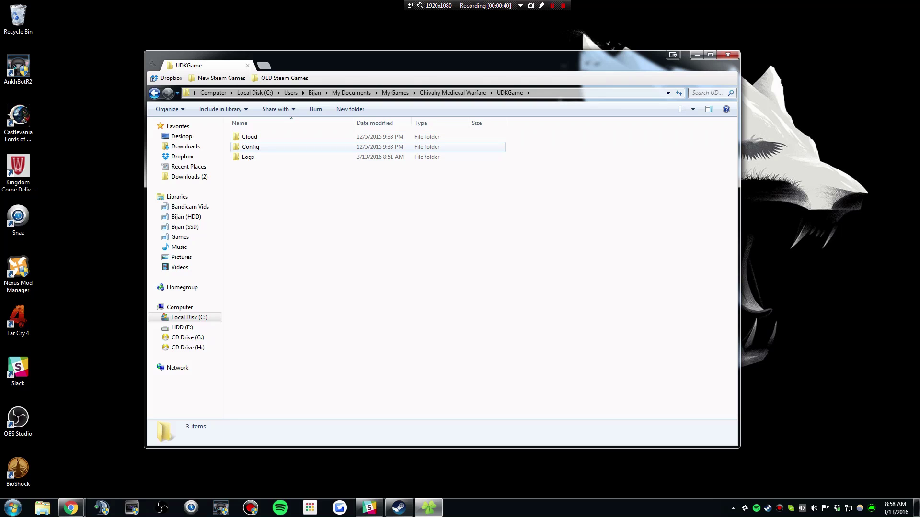
pyautogui.doubleClick(250, 147)
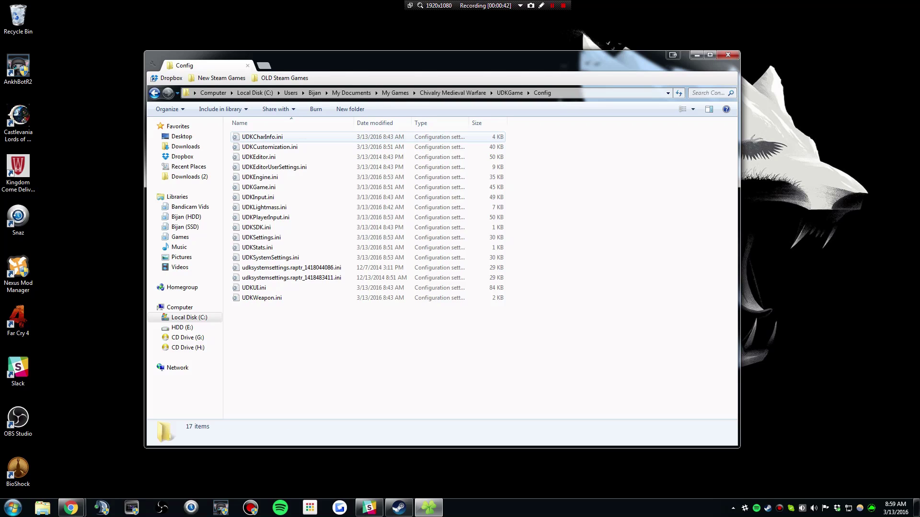
# Open UDKEngine.ini in Notepad and reposition its window so more of the file list stays visible
pyautogui.click(268, 178)
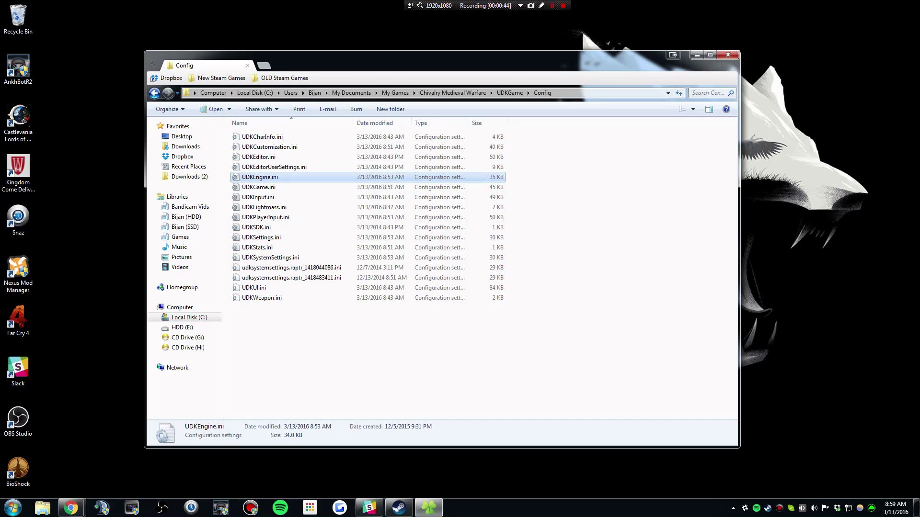
pyautogui.press('Return')
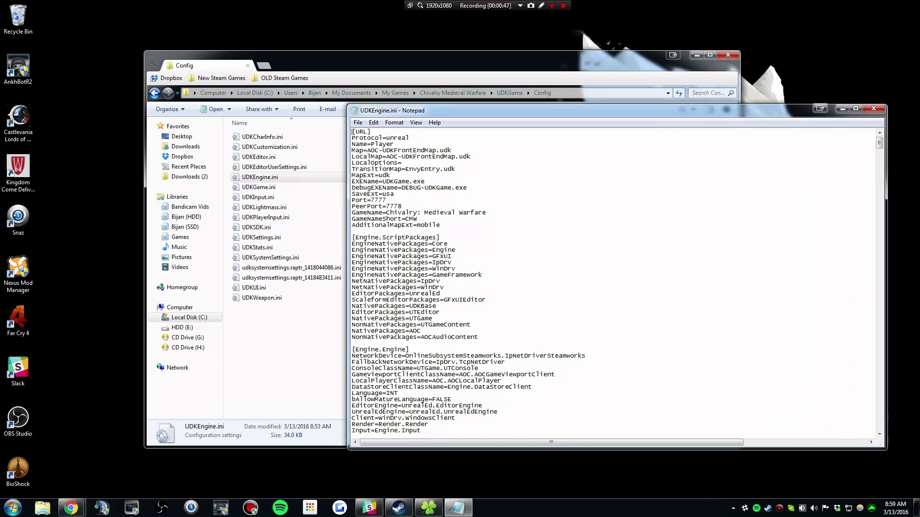
pyautogui.moveTo(479, 110); pyautogui.dragTo(510, 157)
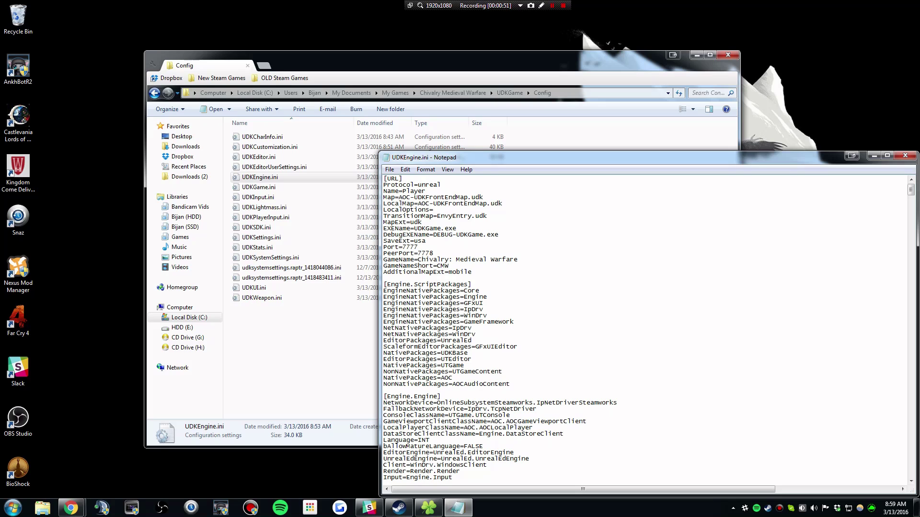
# Search UDKEngine.ini for "framerate" to locate the frame rate smoothing settings
pyautogui.hotkey('ctrl', 'f')
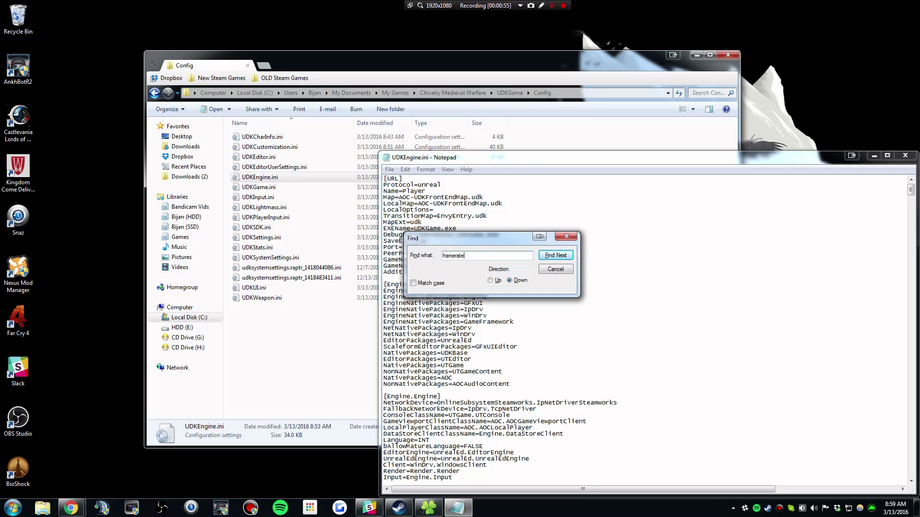
pyautogui.write('framerate')
pyautogui.press('Return')
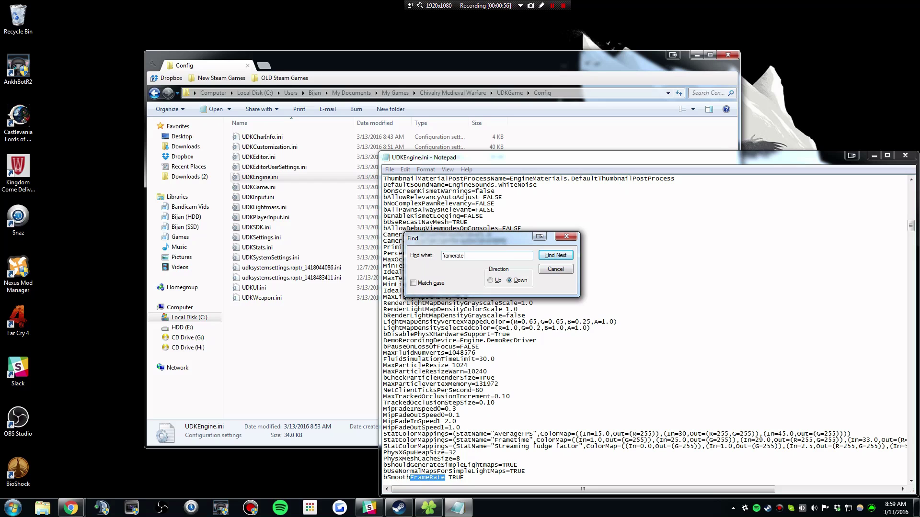
pyautogui.press('Escape')
# Set MinSmoothedFrameRate to 0 and MaxSmoothedFrameRate to 120 below the bSmoothFrameRate line
pyautogui.scroll(-7, 644, 330)
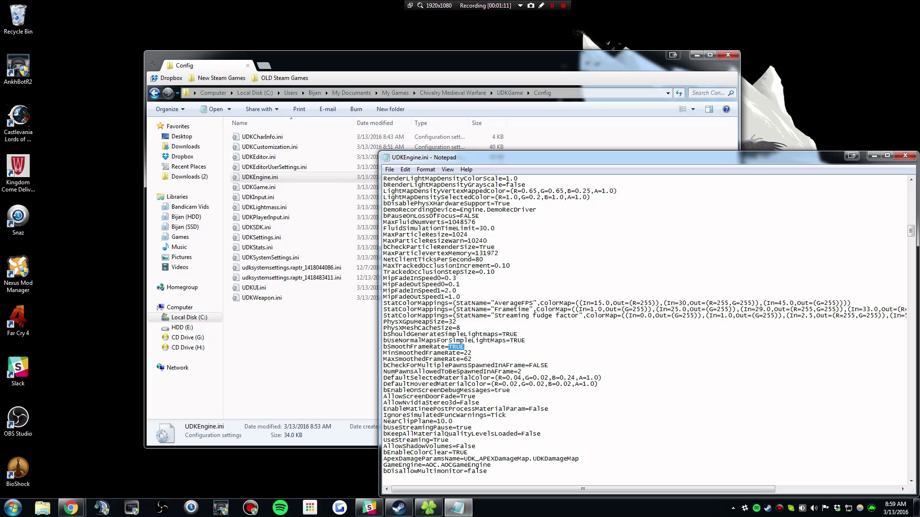
pyautogui.doubleClick(472, 353)
pyautogui.click(469, 354)
pyautogui.scroll(-4, 647, 331)
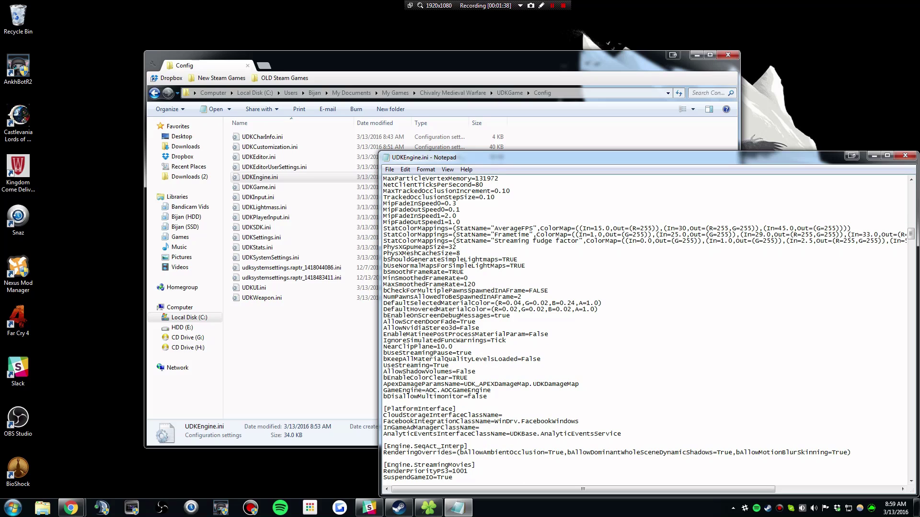
# Look through the rest of the engine settings and save UDKEngine.ini
pyautogui.scroll(-3, 647, 330)
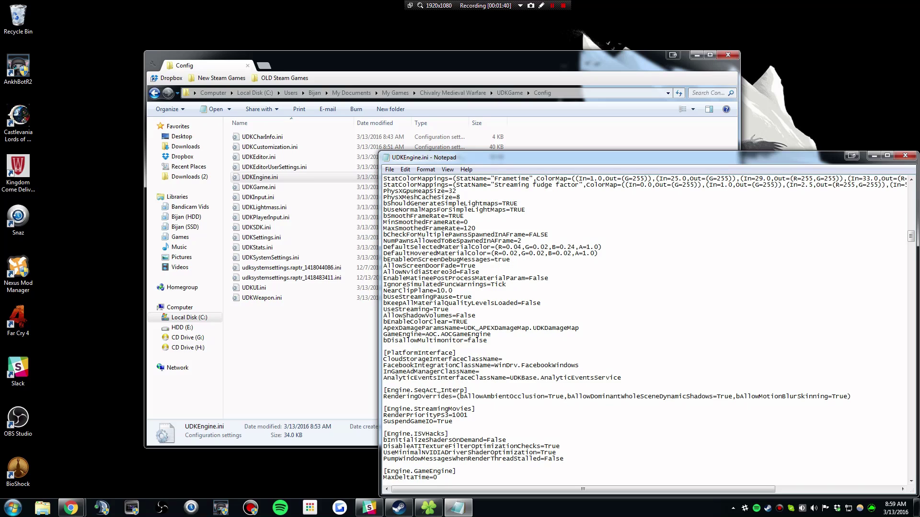
pyautogui.scroll(-20, 647, 331)
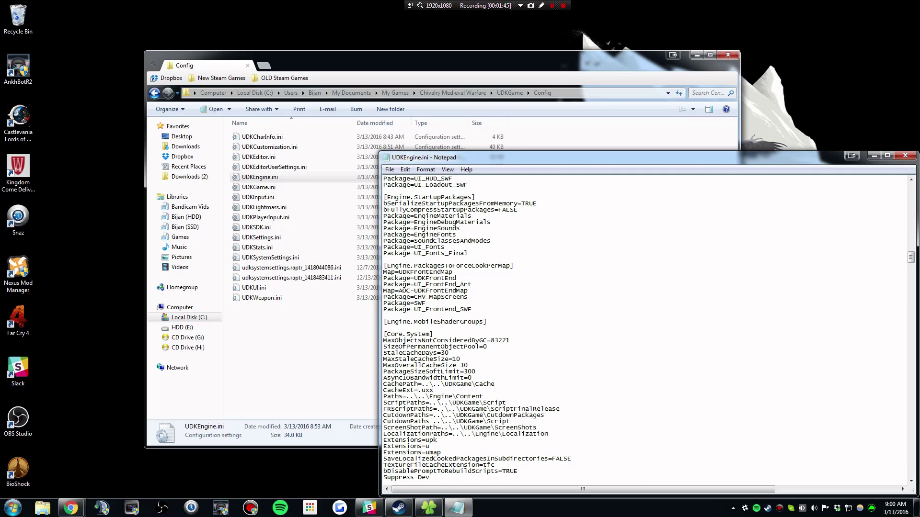
pyautogui.scroll(16, 647, 331)
pyautogui.scroll(-6, 647, 331)
pyautogui.scroll(16, 647, 330)
pyautogui.click(390, 169)
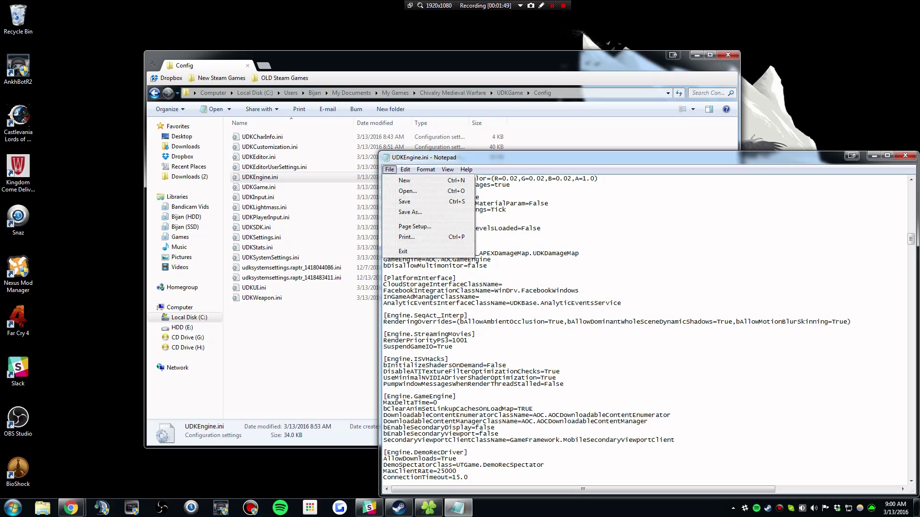
pyautogui.click(404, 201)
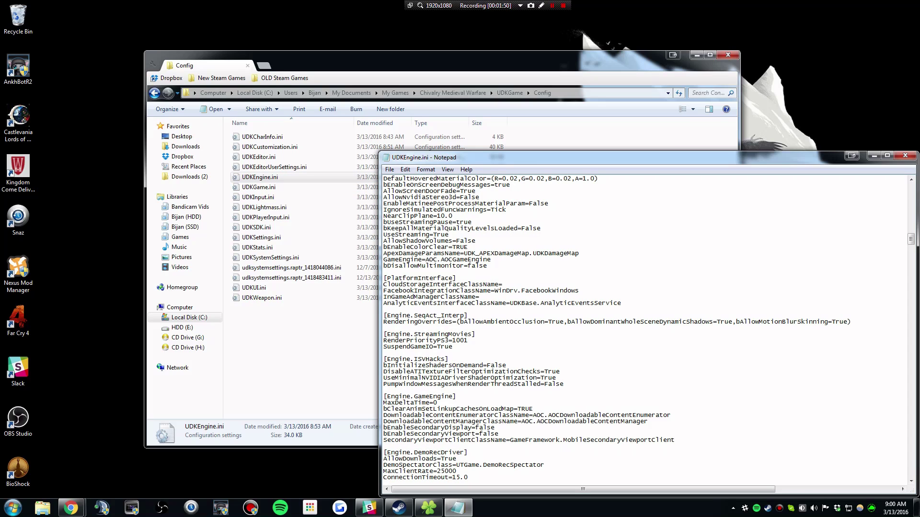
# Search UDKEngine.ini for further "framerate" entries and close the file
pyautogui.hotkey('ctrl', 'f')
pyautogui.write('framerate')
pyautogui.press('Return')
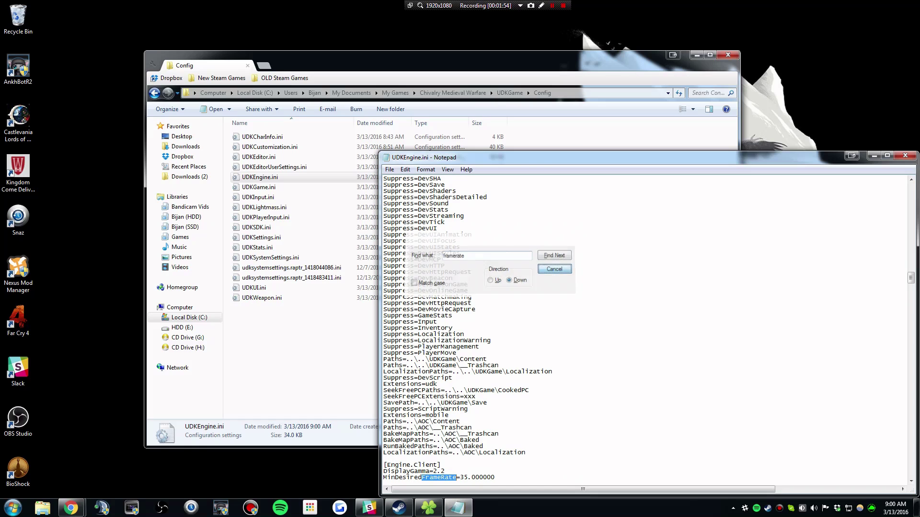
pyautogui.click(556, 269)
pyautogui.scroll(6, 456, 353)
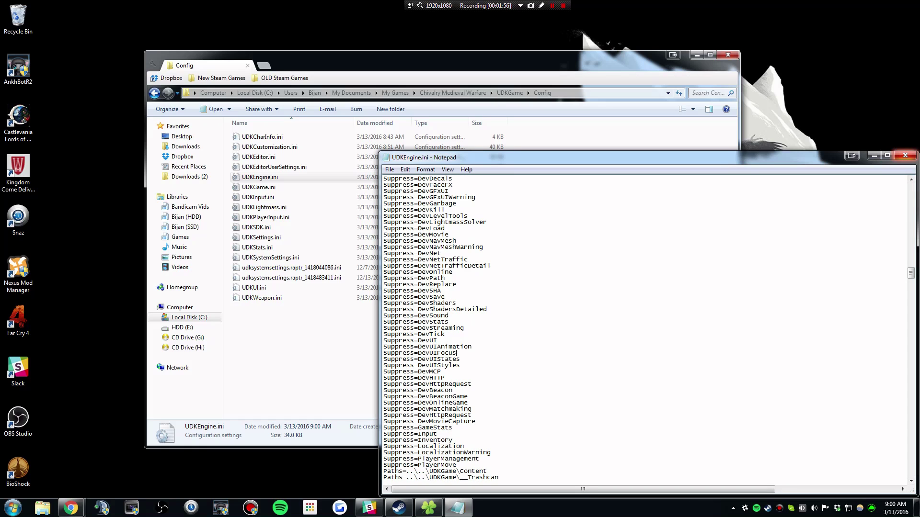
pyautogui.hotkey('alt', 'F4')
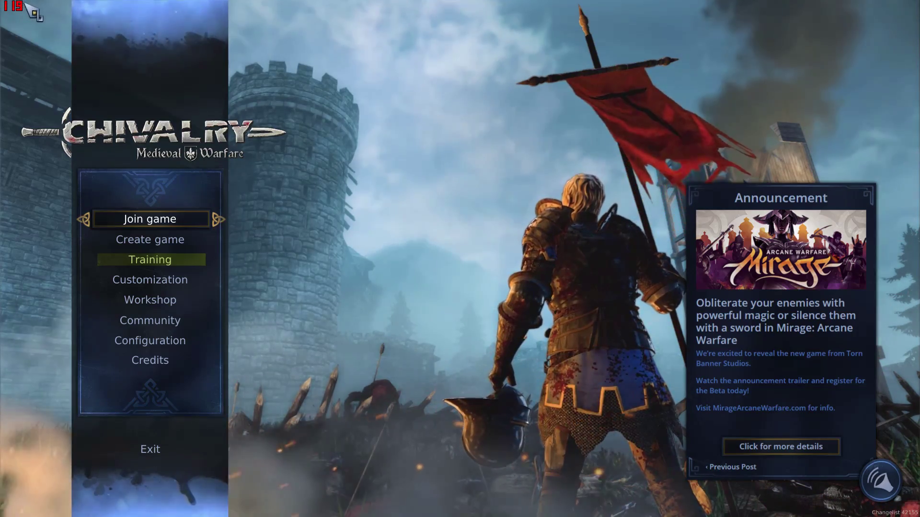
# Switch back to Chivalry, view the game's server list and return to the main menu
pyautogui.click(180, 221)
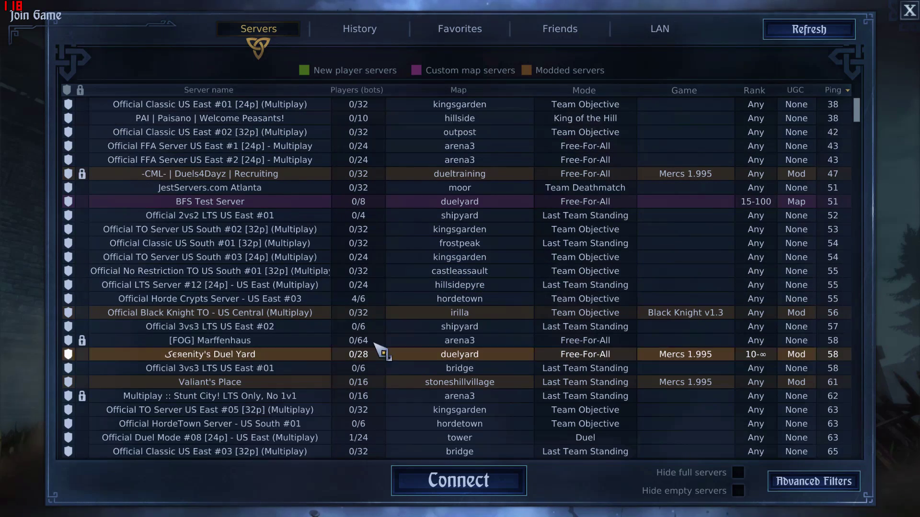
pyautogui.press('Escape')
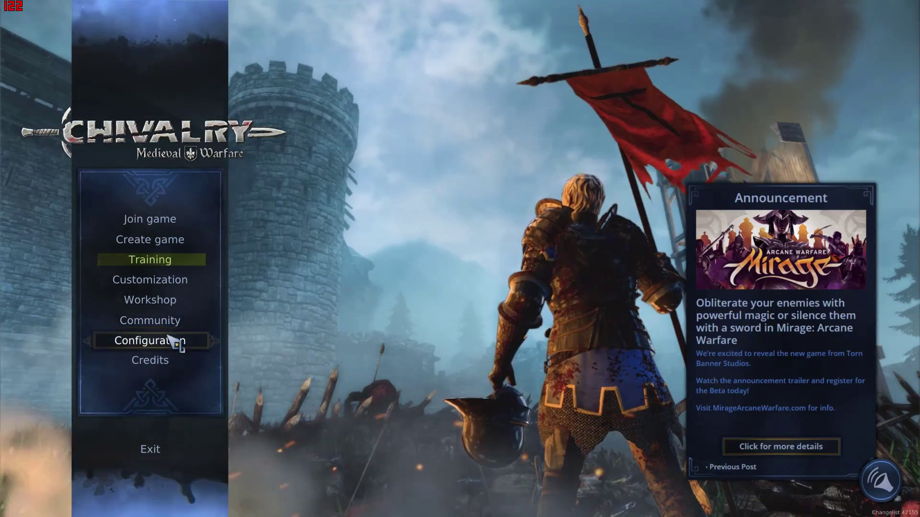
# In the video configuration, set Field of view to 120 and Max ragdolls to 10, lower Max decals, and save
pyautogui.click(168, 336)
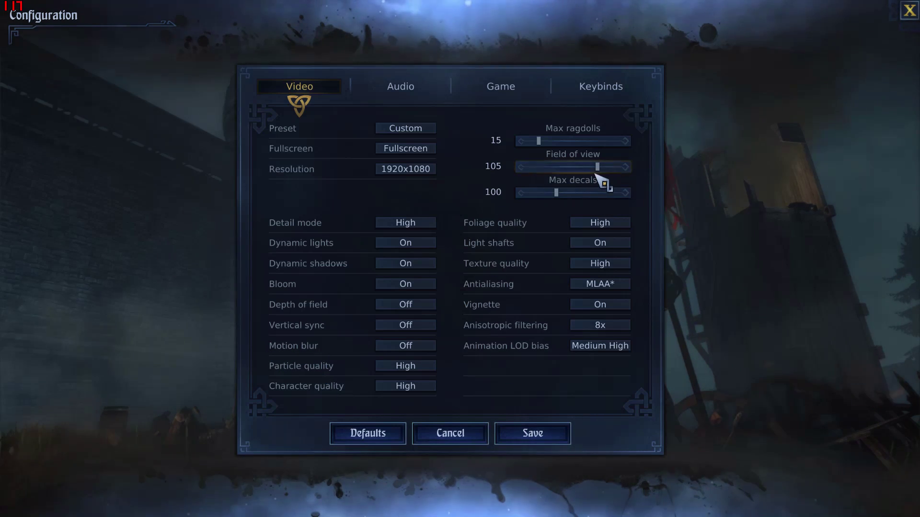
pyautogui.moveTo(608, 173); pyautogui.dragTo(638, 171)
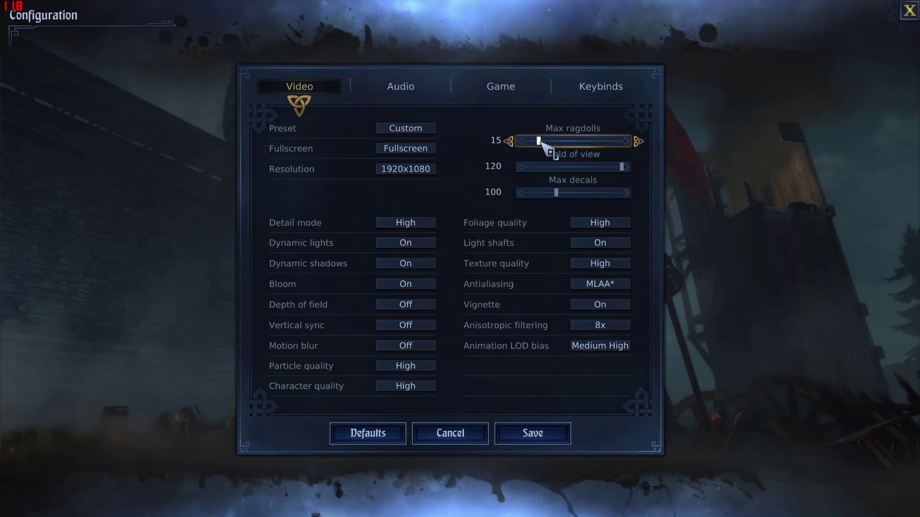
pyautogui.moveTo(539, 142); pyautogui.dragTo(534, 143)
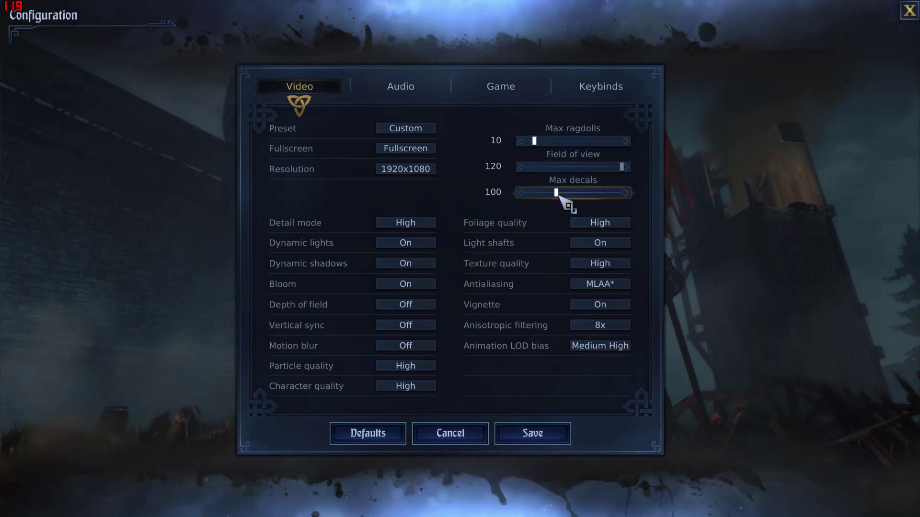
pyautogui.moveTo(556, 193); pyautogui.dragTo(537, 196)
pyautogui.click(488, 92)
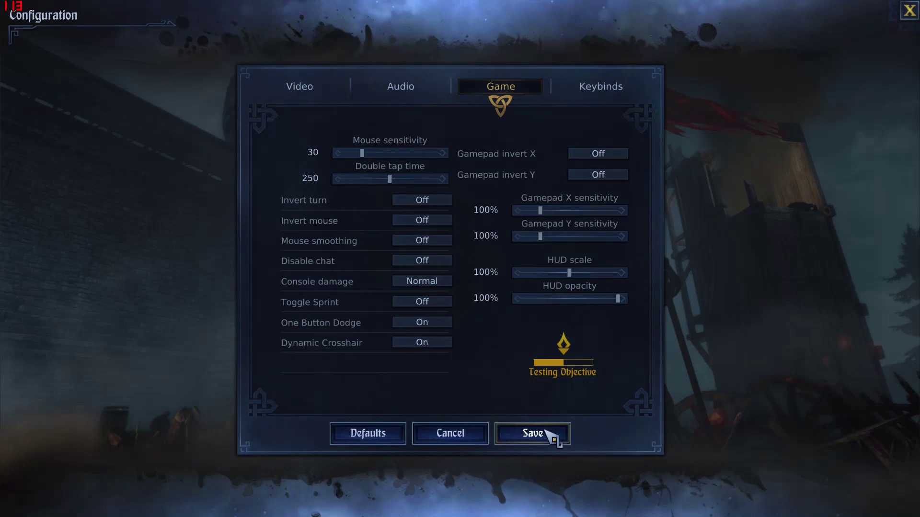
pyautogui.click(546, 431)
# Open the server browser, hide empty servers and accept the advanced filters with game mode, max ping, perspective and game speed at All
pyautogui.click(205, 219)
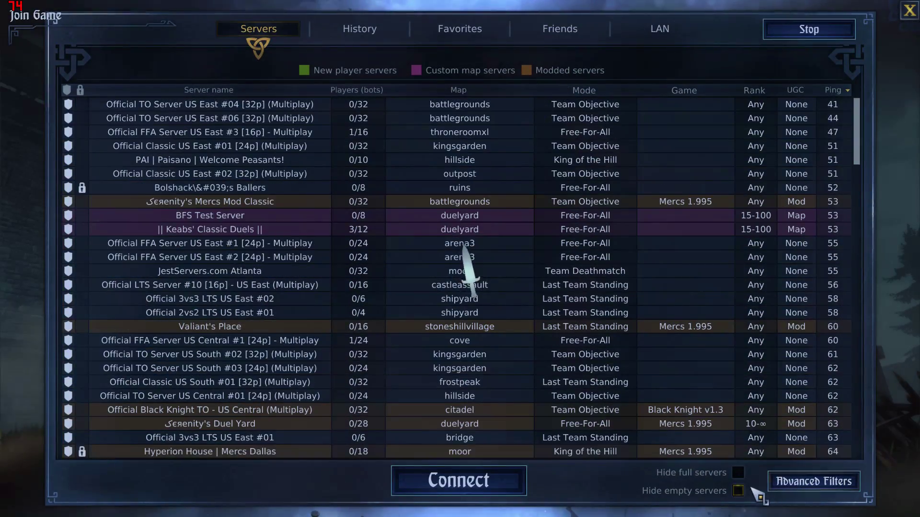
pyautogui.click(740, 490)
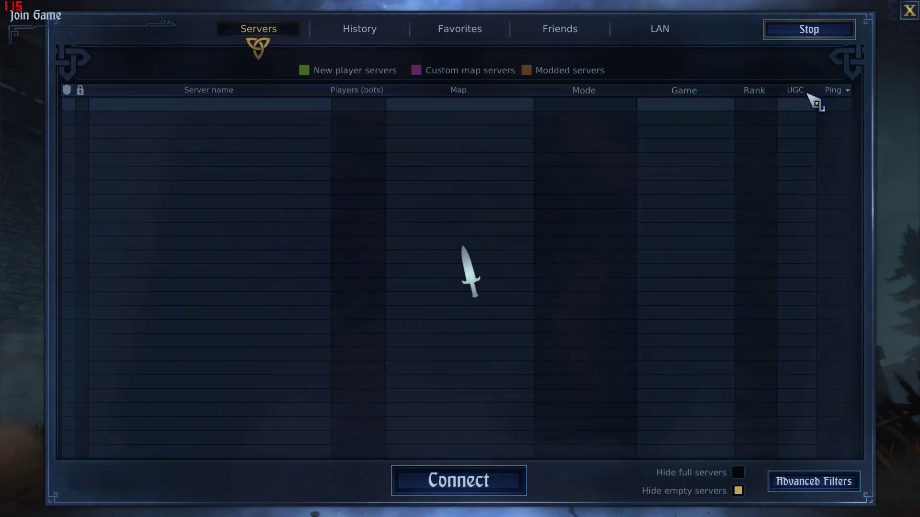
pyautogui.click(781, 480)
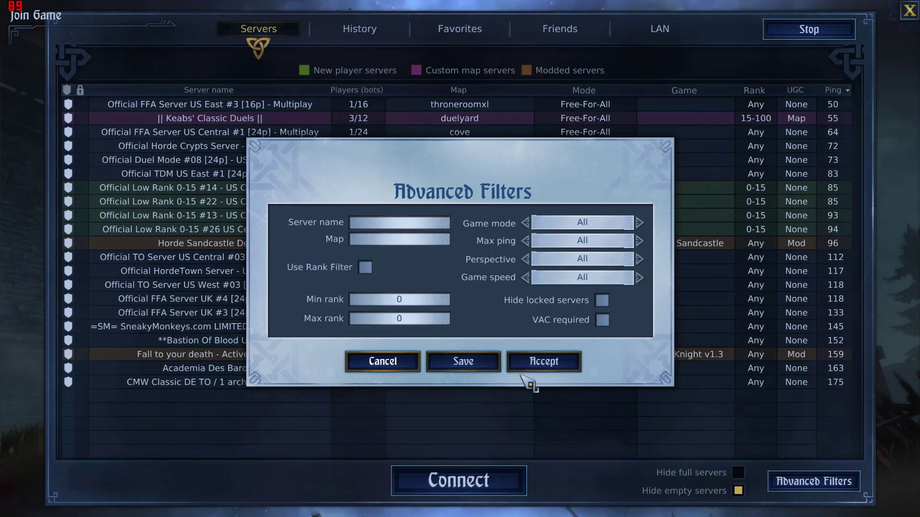
pyautogui.click(527, 364)
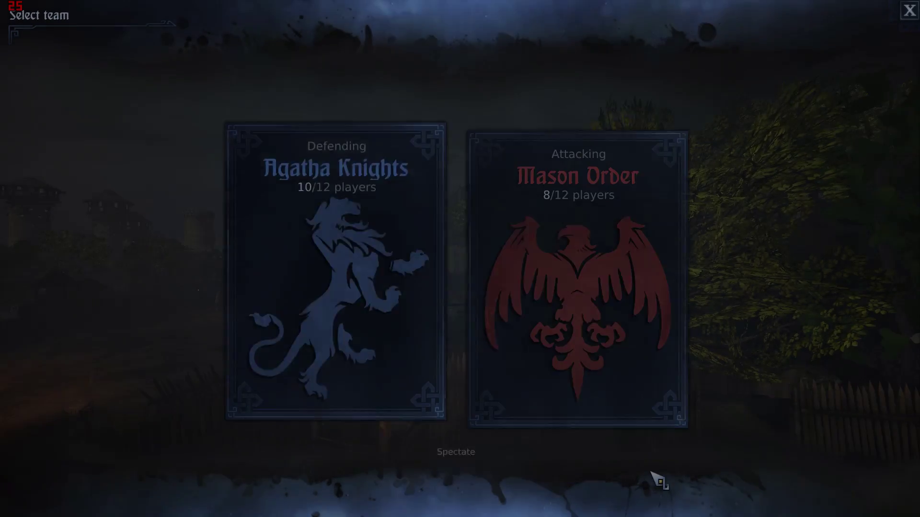
# Join the Mason Order team as a Vanguard, choosing a primary weapon from the last row of the class's weapon grid
pyautogui.click(567, 338)
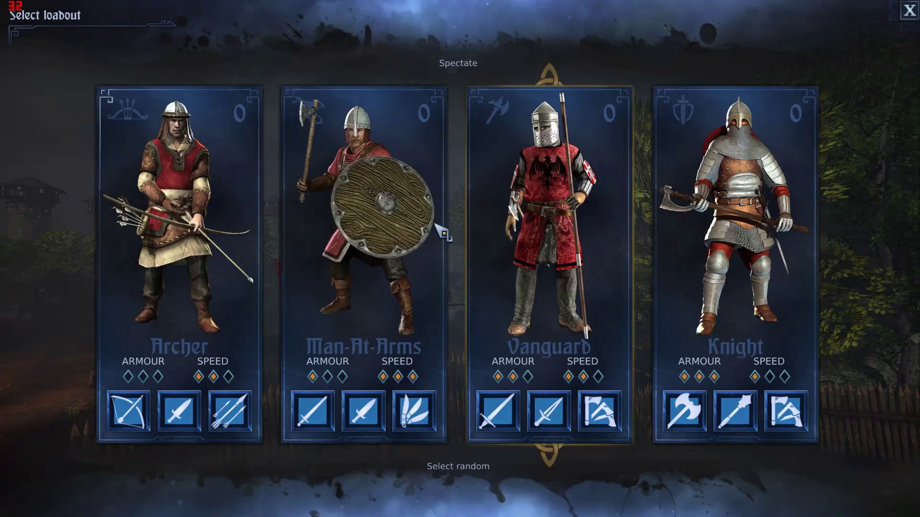
pyautogui.click(498, 410)
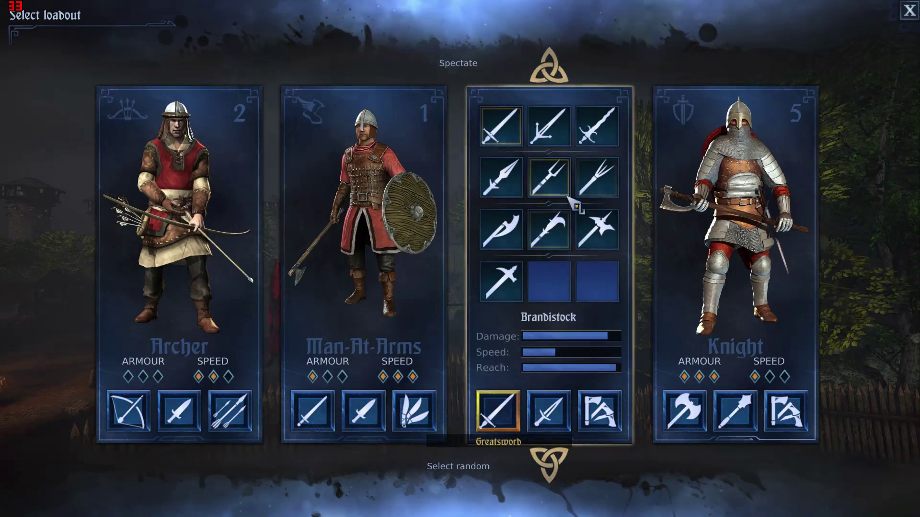
pyautogui.click(501, 281)
pyautogui.click(532, 268)
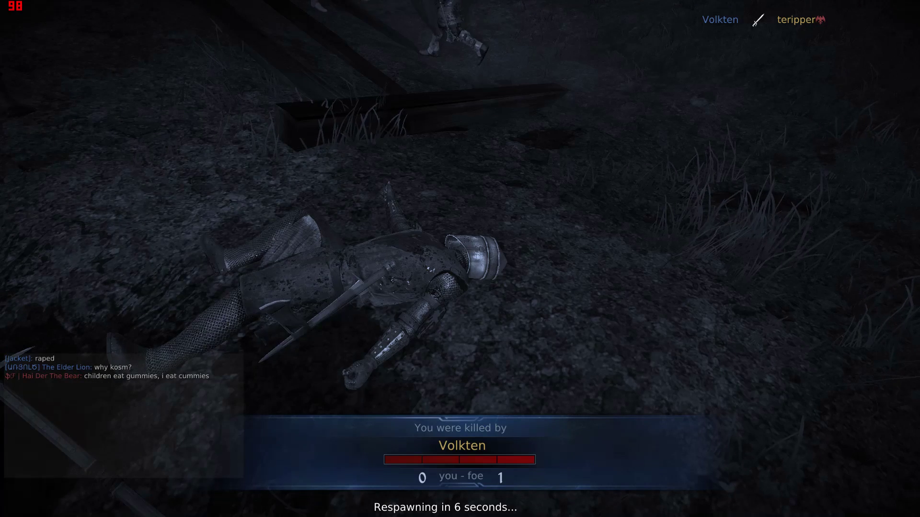
# Set the field of view to 130 with the console command "fov 130" and return to the match
pyautogui.press('`')
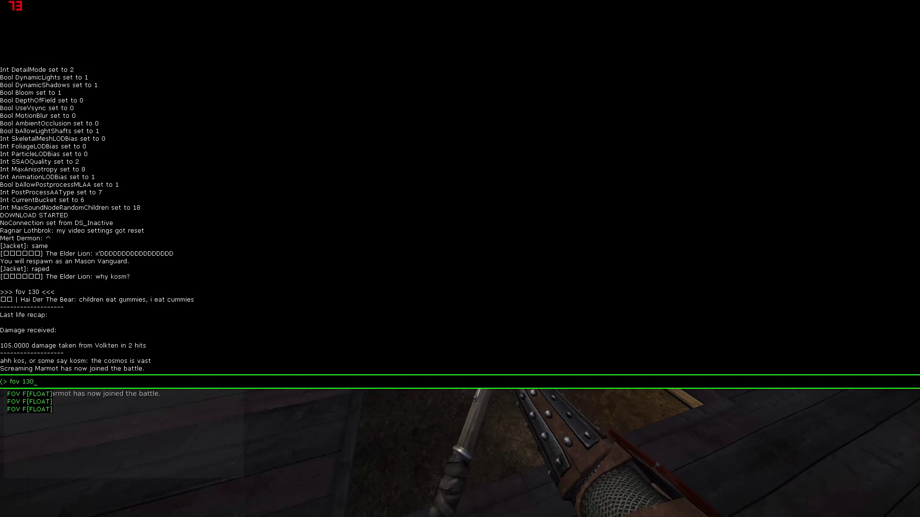
pyautogui.press('`')
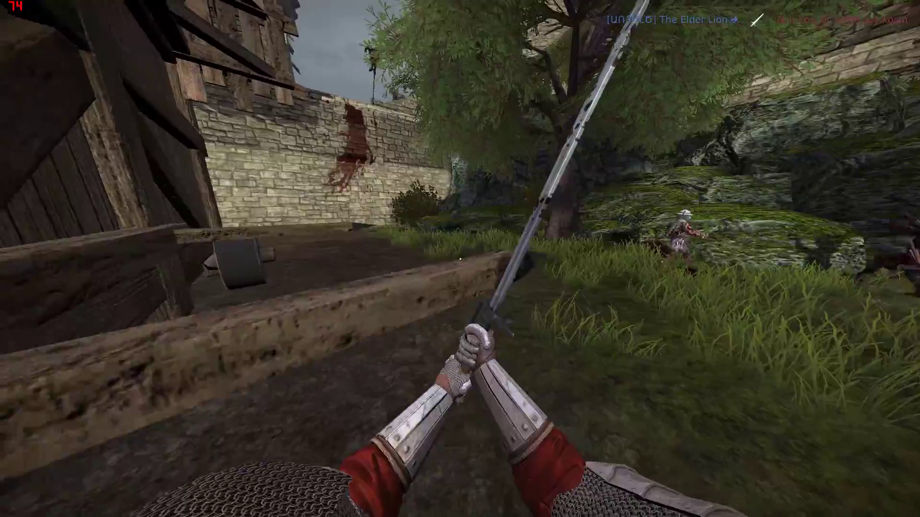
pyautogui.rightClick(460, 259)
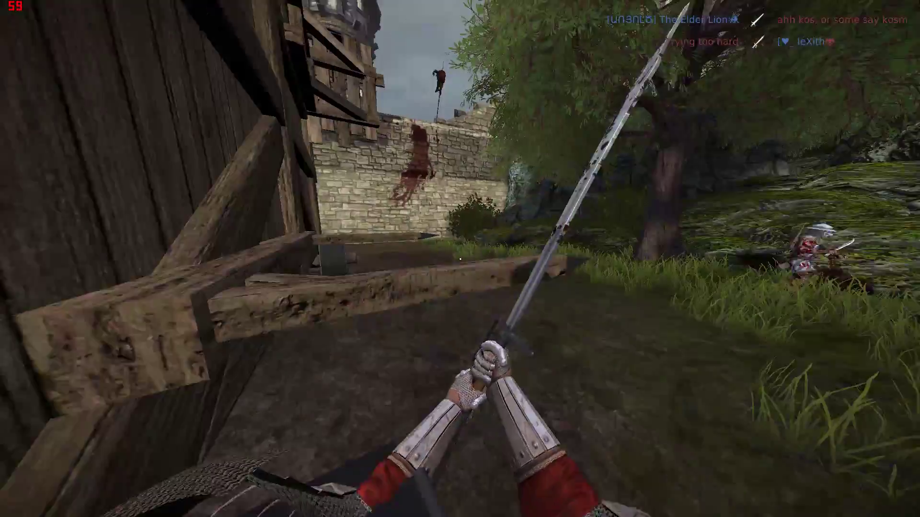